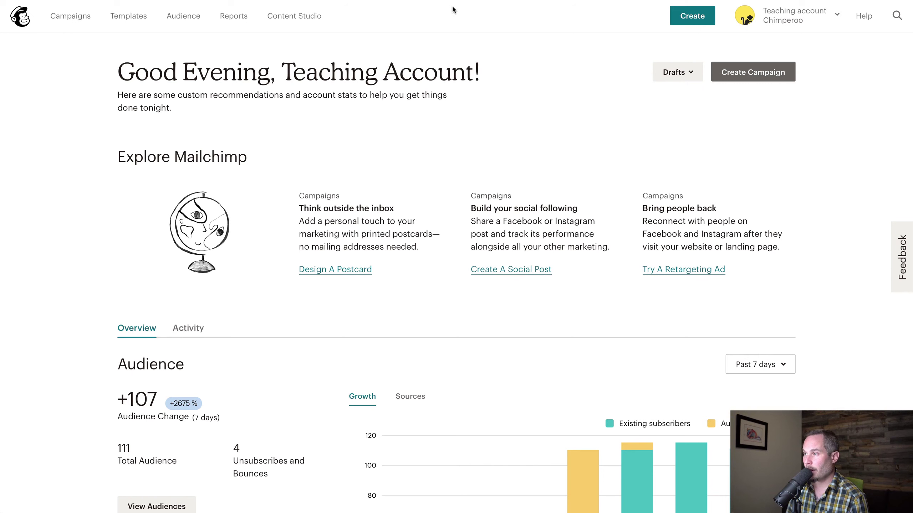
- Go to Mailchimp's Account > Extras > API keys page and select the newest key to copy
click(773, 16)
click(696, 157)
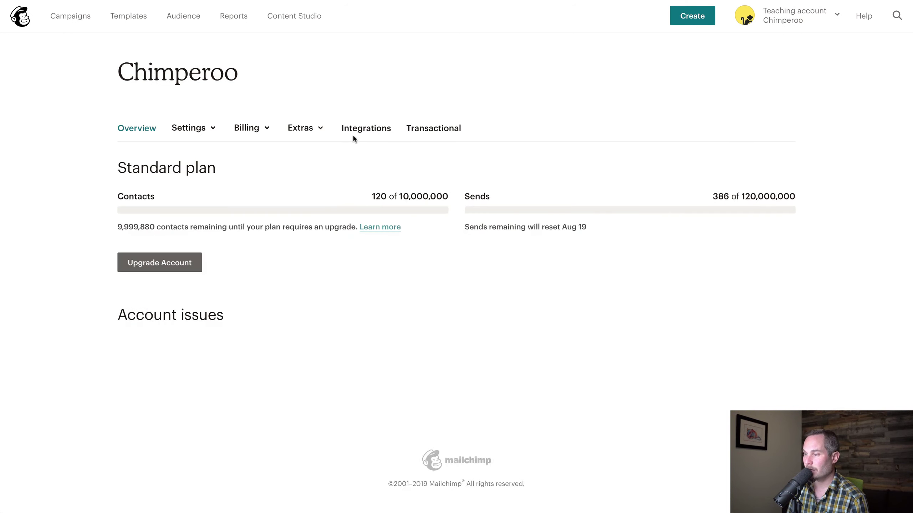
click(299, 130)
click(293, 181)
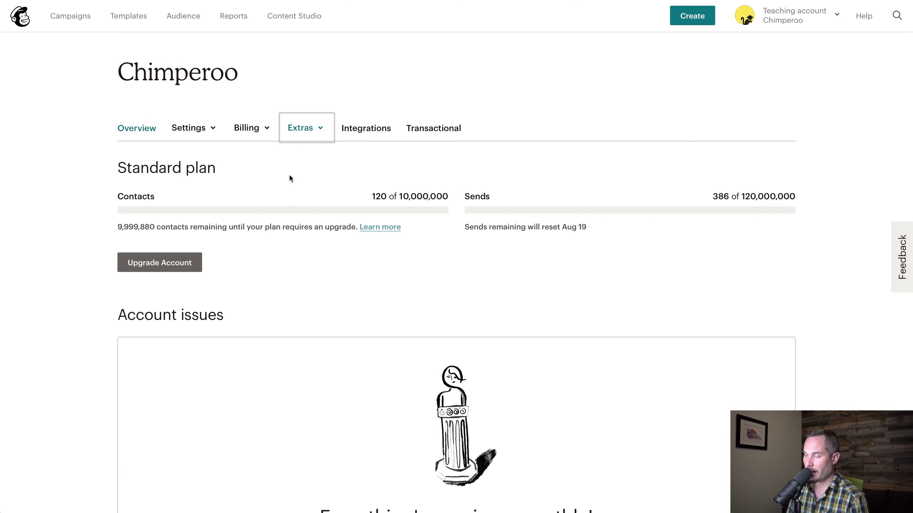
click(567, 435)
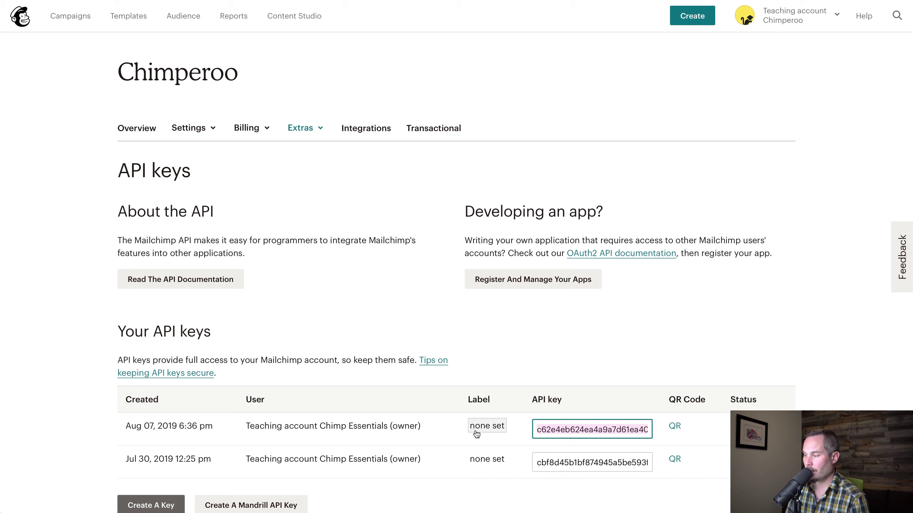
- Switch to the WordPress admin and view Installed Plugins, showing Mailchimp for WooCommerce 2.1.17 active
key(ctrl+Tab)
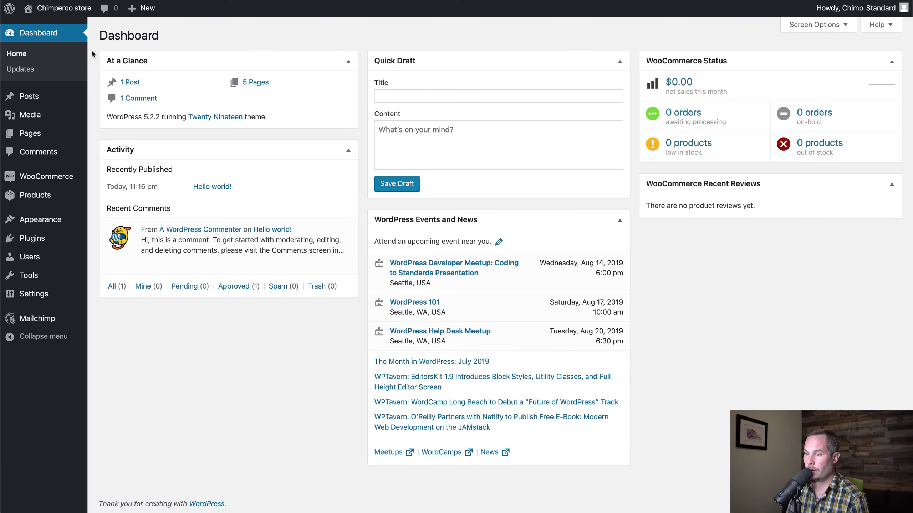
mouse_move(45, 177)
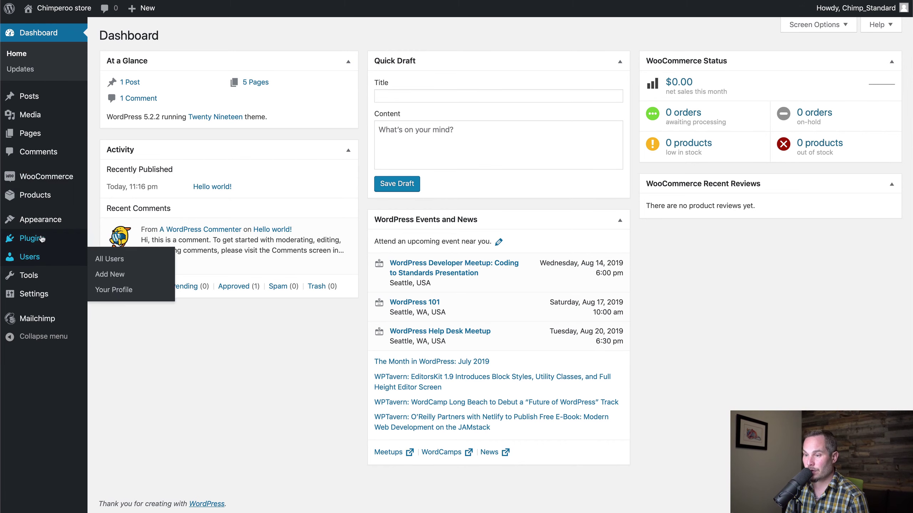
click(30, 238)
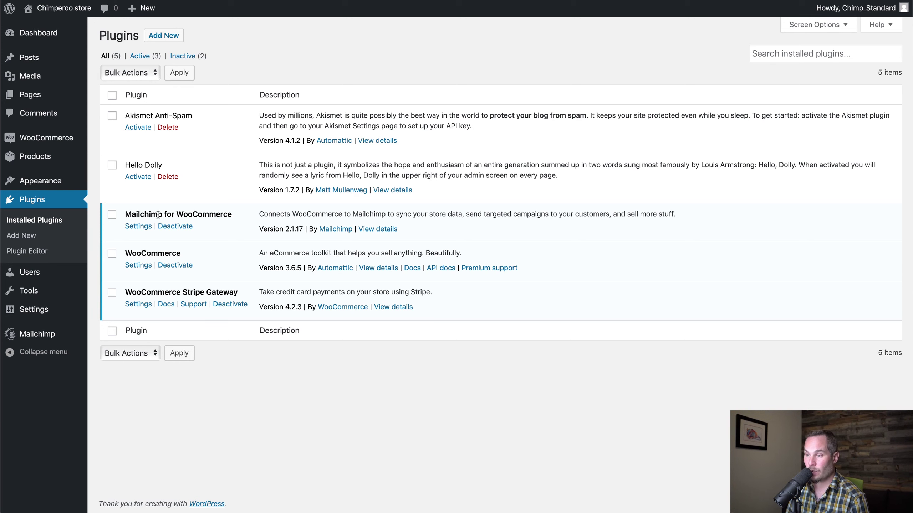
- Replace the API key in Mailchimp for WooCommerce's Connect tab with the copied Mailchimp key
click(45, 334)
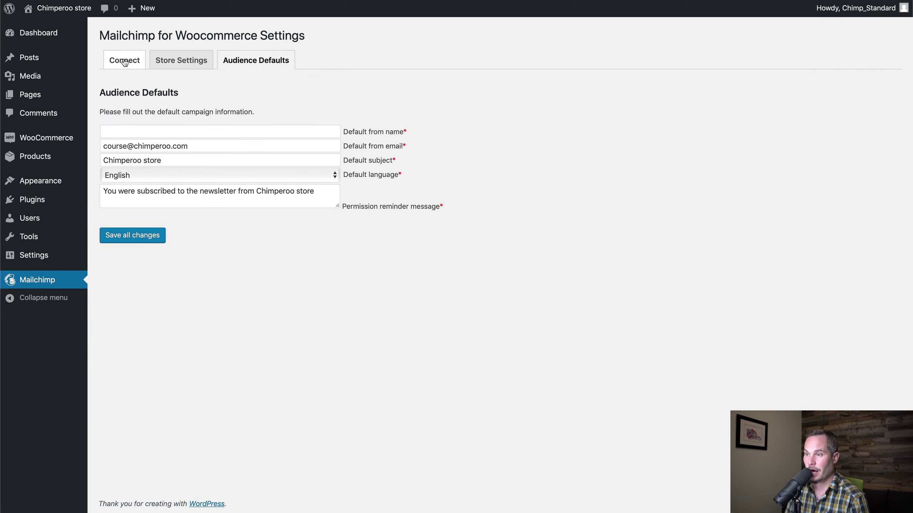
click(126, 61)
click(210, 133)
key(ctrl+a)
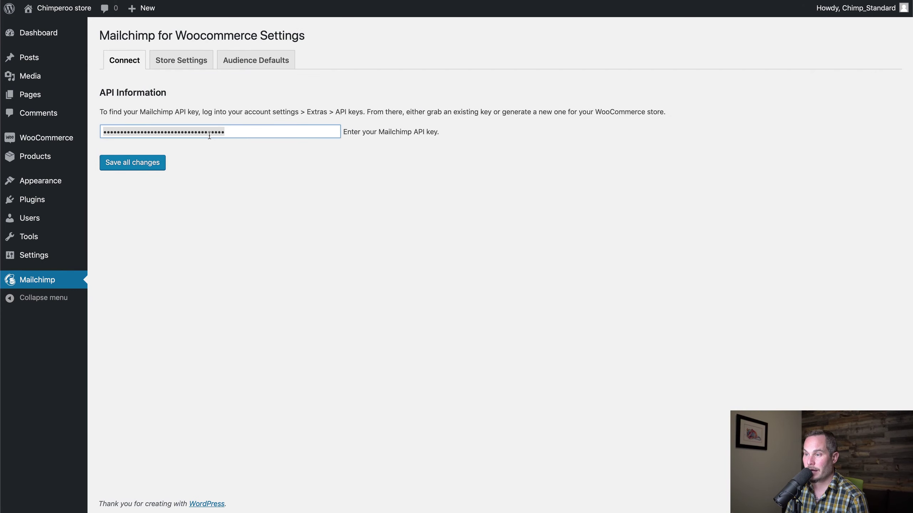
key(ctrl+v)
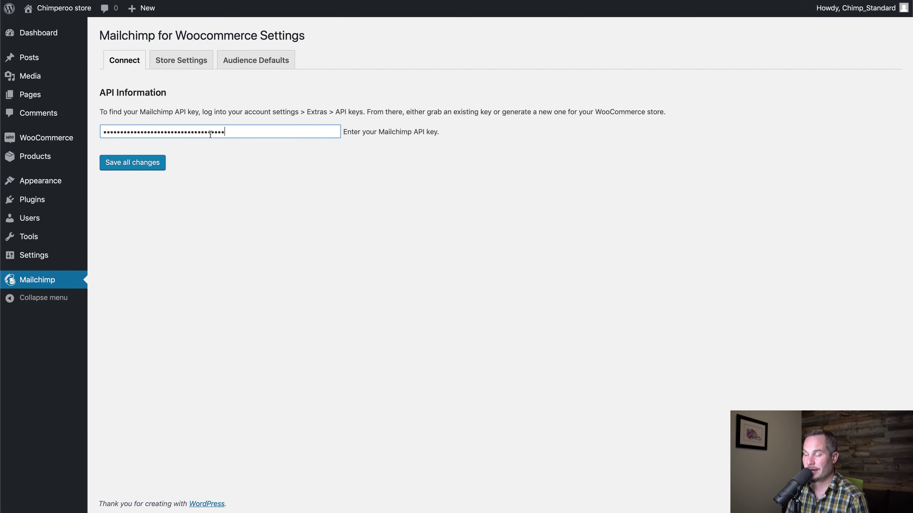
- Verify the key against Mailchimp, save the connection, and review Chimperoo store's details with CAD currency
click(240, 5)
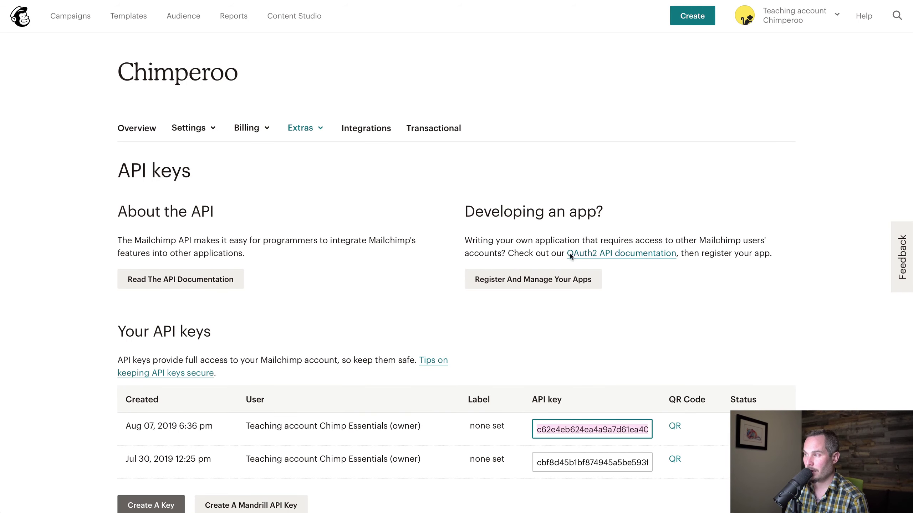
click(273, 2)
click(150, 166)
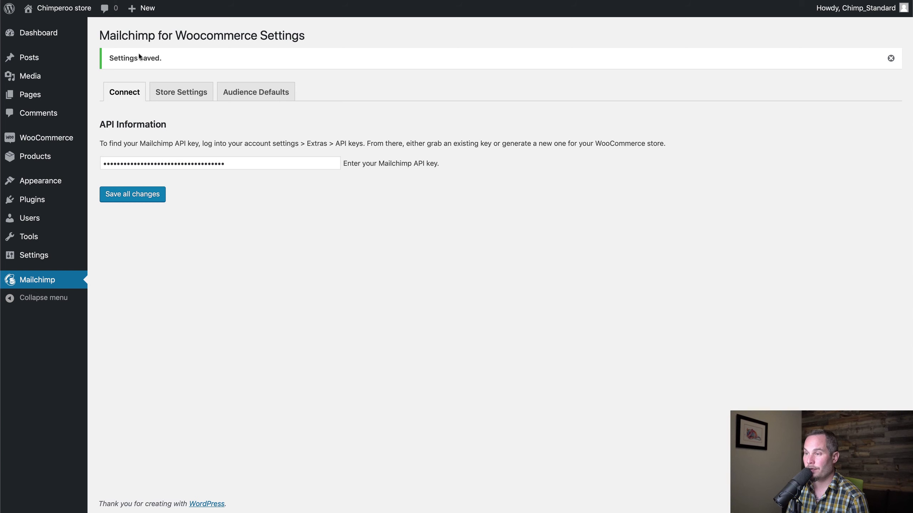
click(182, 92)
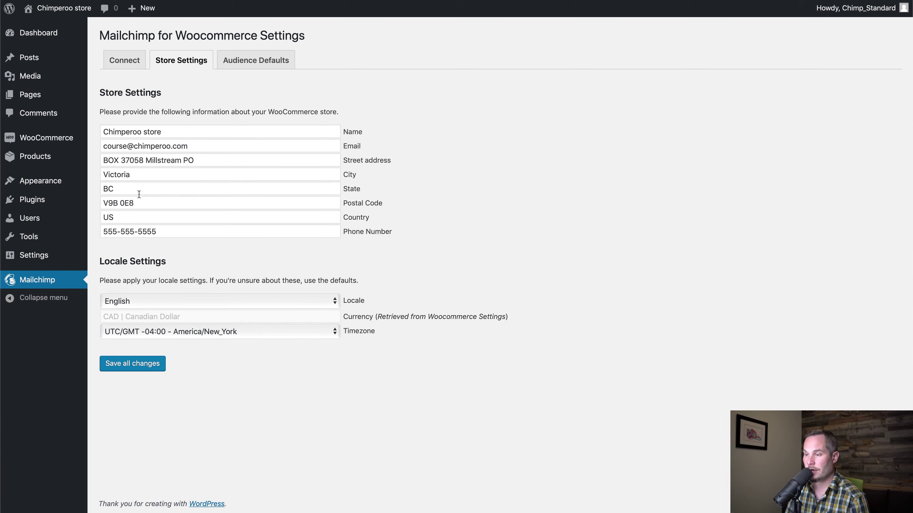
- Save audience defaults: from name Chimperoo, subject Chimperoo store, permission reminder ending with a period
click(236, 61)
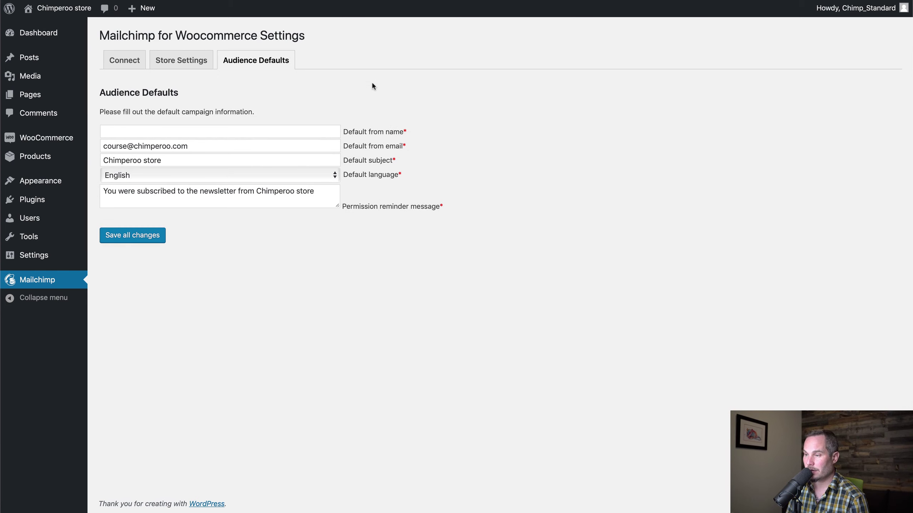
click(135, 132)
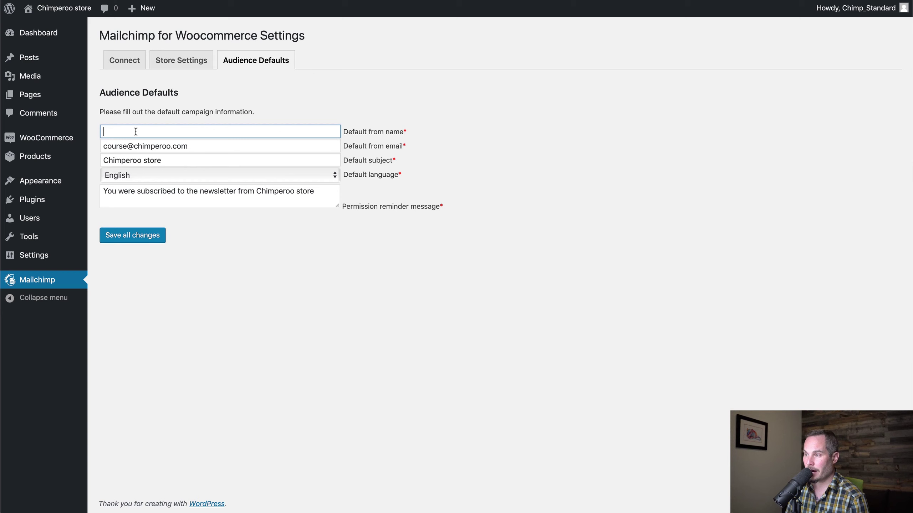
text(Chimp)
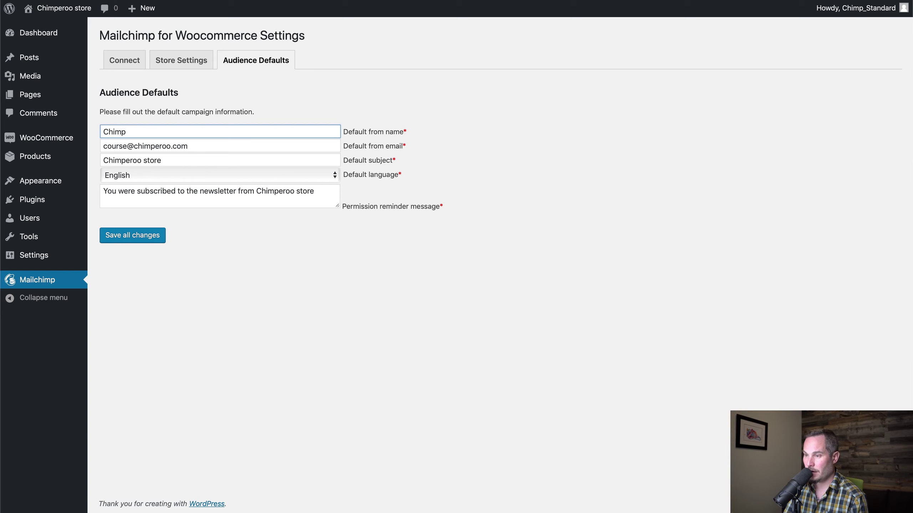
text(eroo)
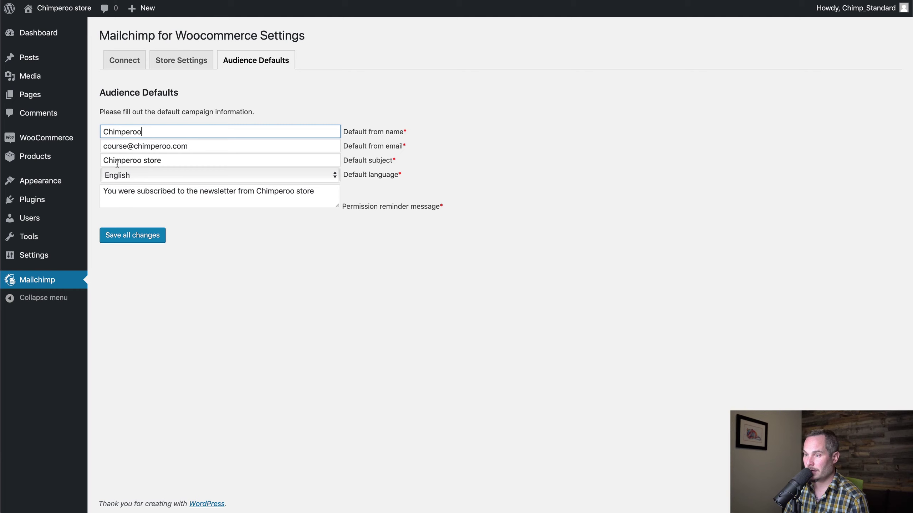
click(181, 146)
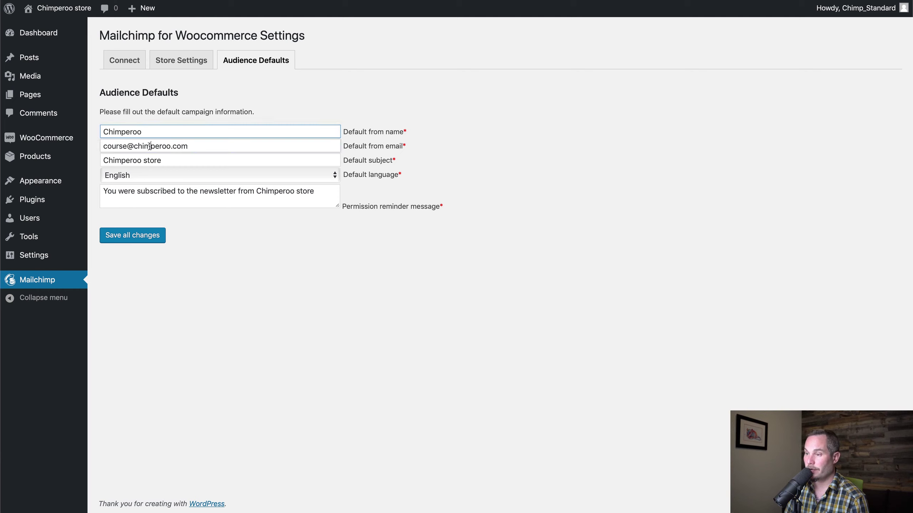
double_click(176, 164)
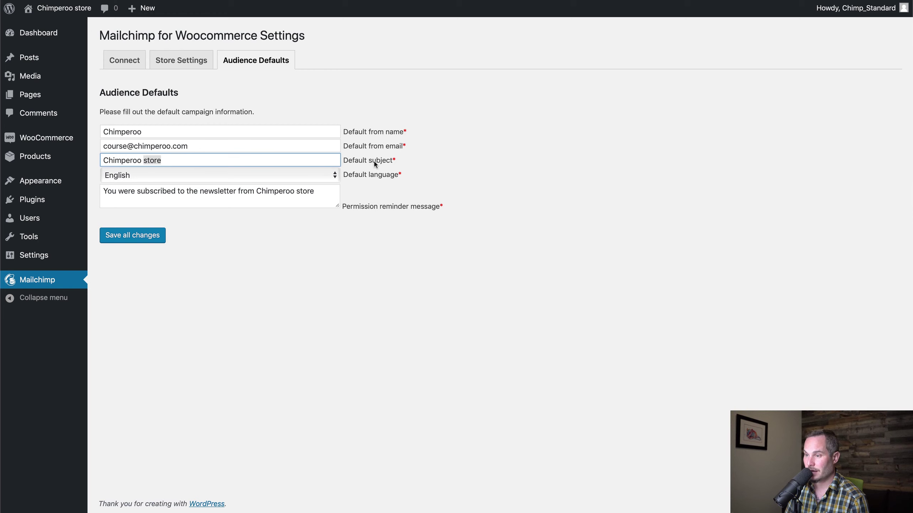
click(319, 199)
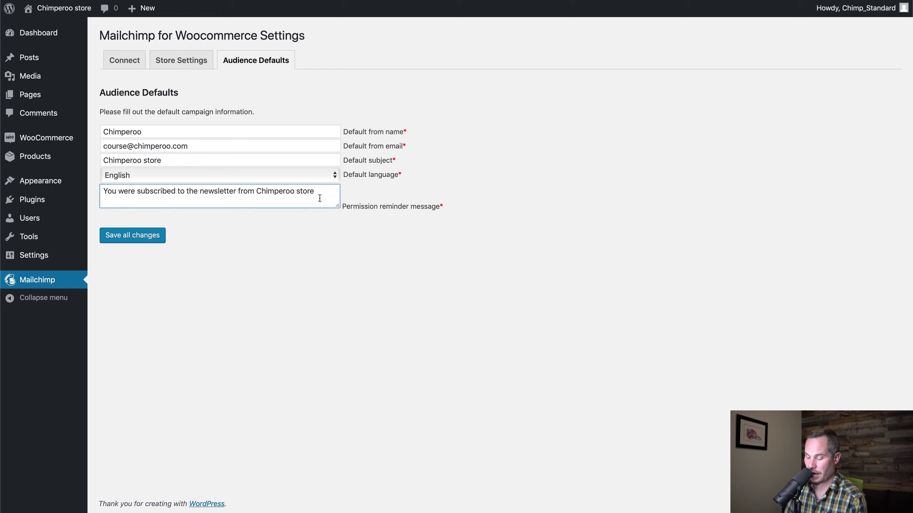
text(.)
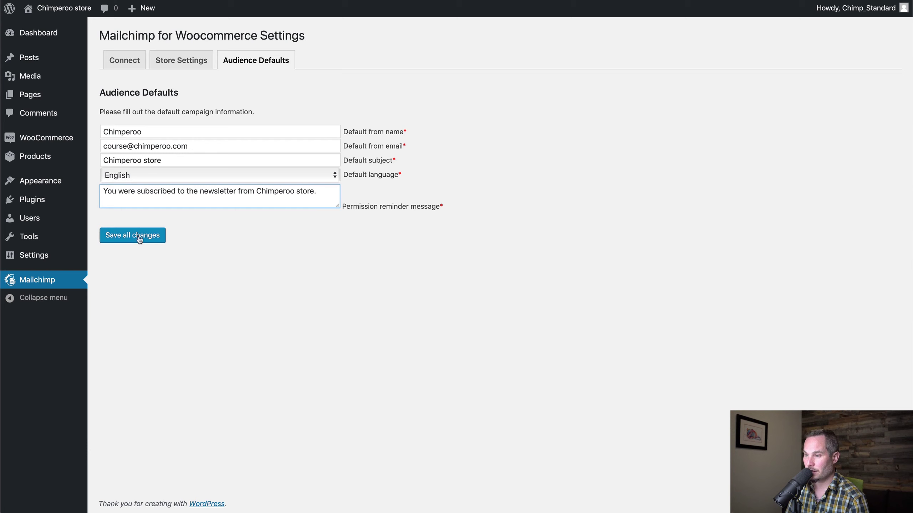
click(147, 239)
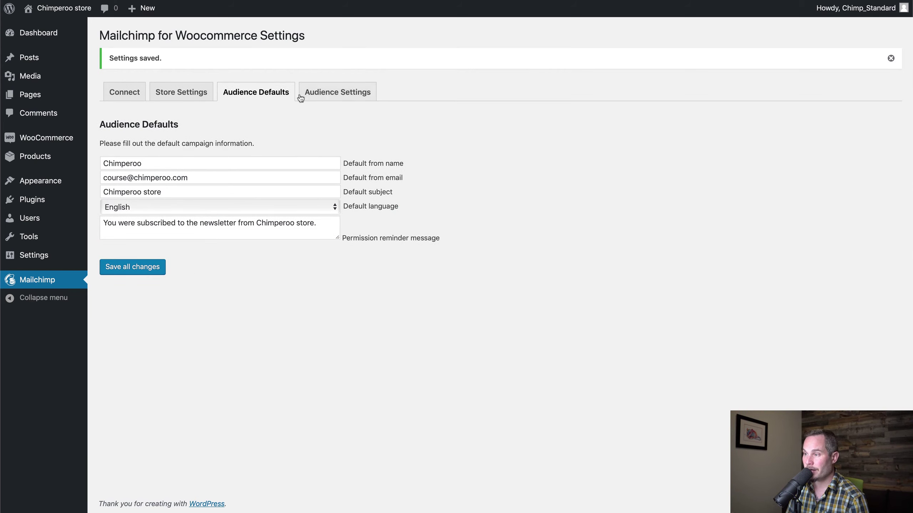
- Choose Chimperoo as the synced audience and keep auto-subscribing existing customers set to Yes
click(328, 94)
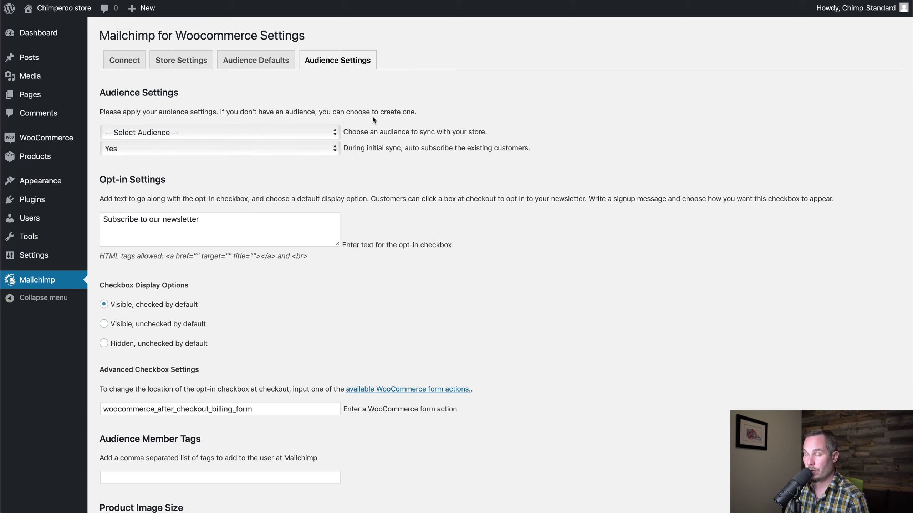
click(280, 132)
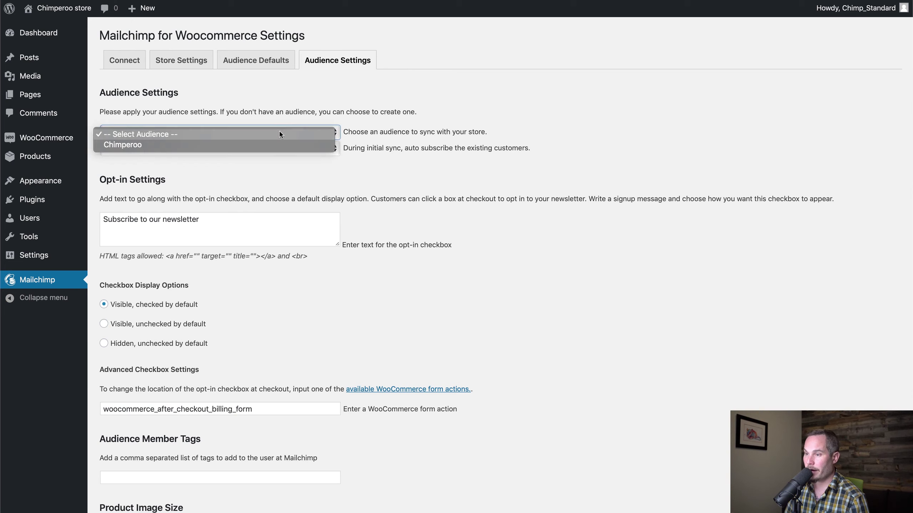
click(266, 145)
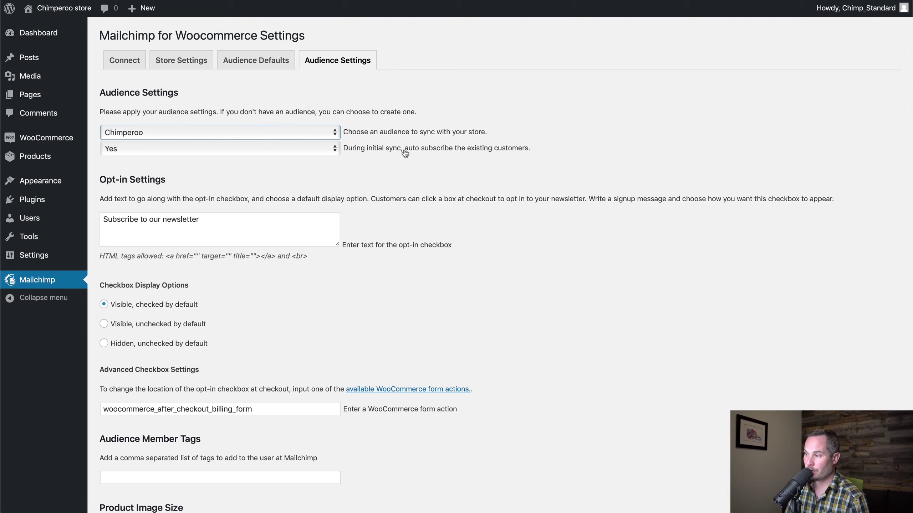
click(289, 149)
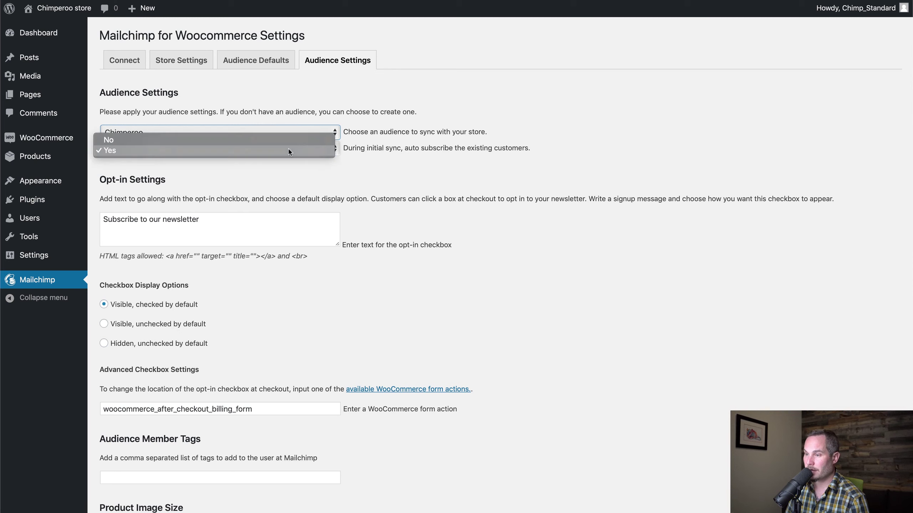
click(289, 151)
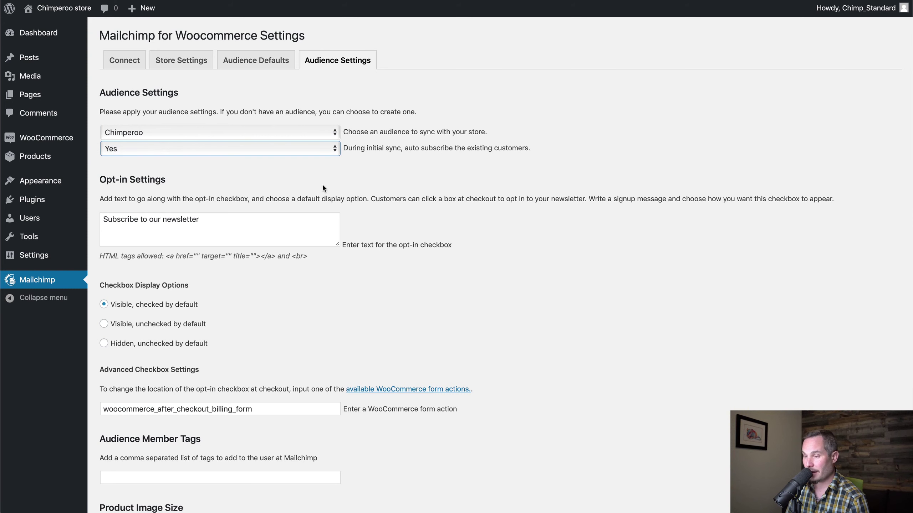
- Tag new audience members 'Woo Buyer', save to start the initial sync, and check the logs
scroll(251, 228, down, 3)
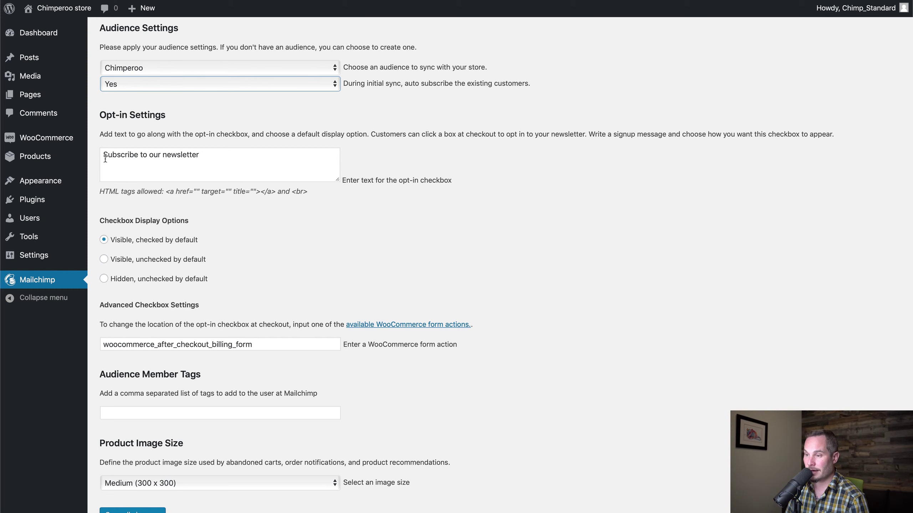
click(223, 159)
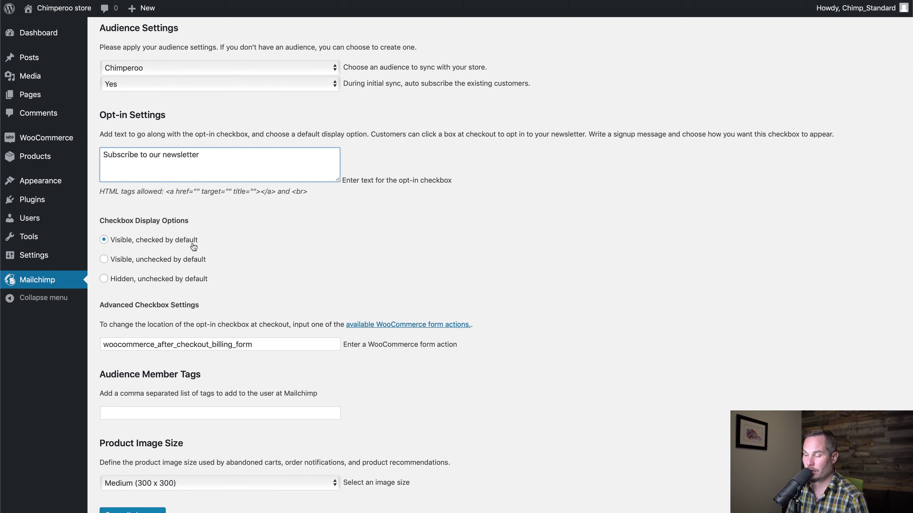
scroll(224, 232, down, 3)
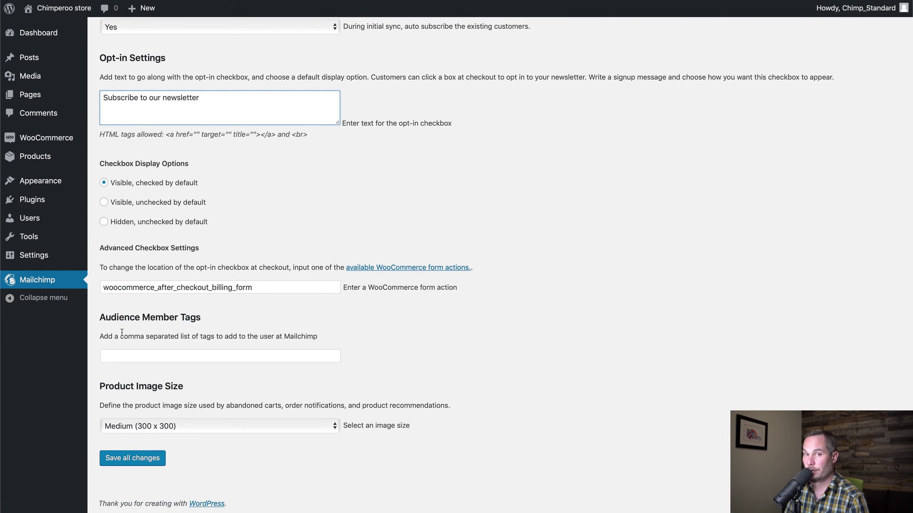
click(142, 359)
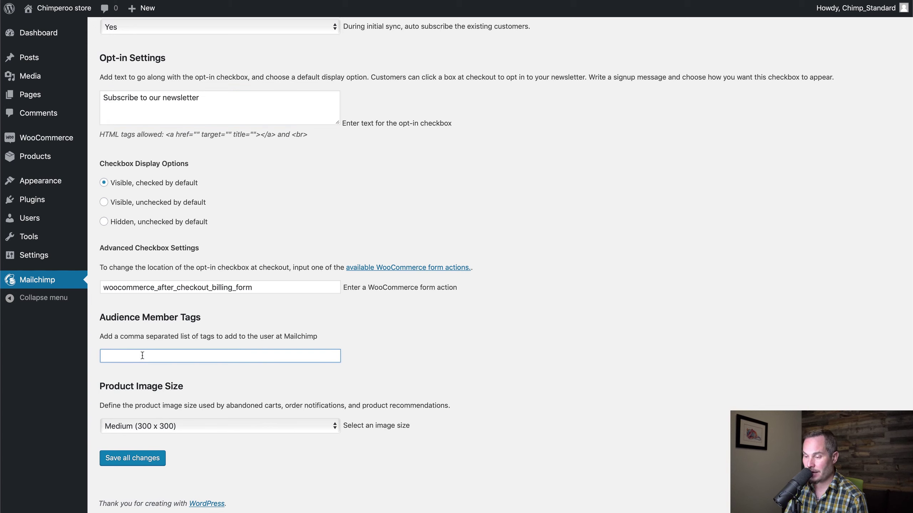
text(Woo Buyer)
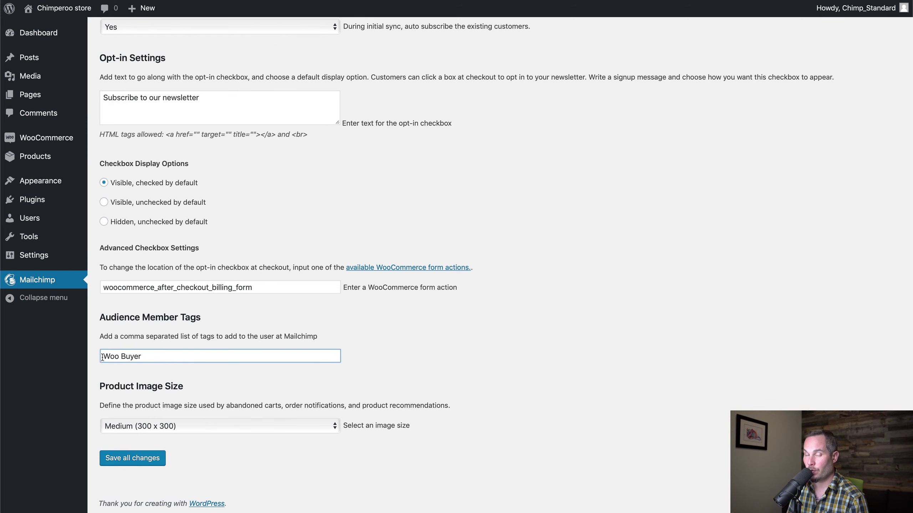
click(138, 462)
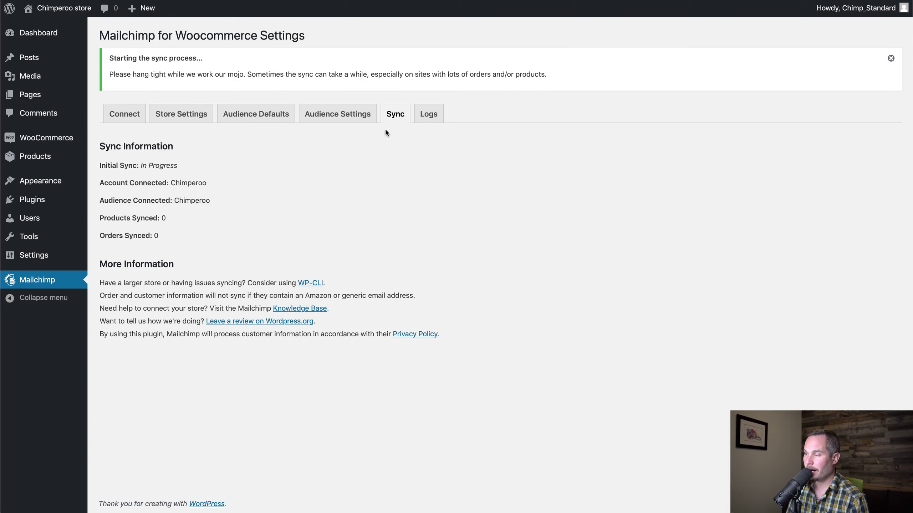
click(428, 116)
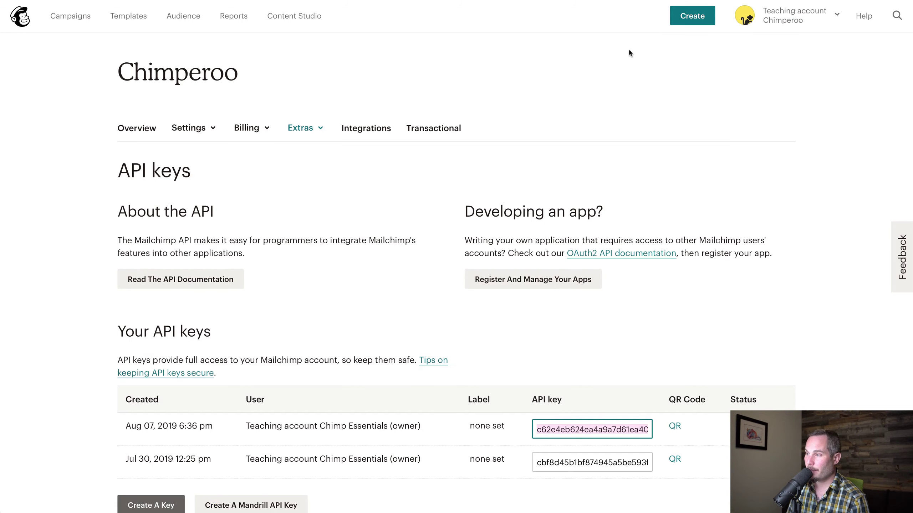
- Review the Chimperoo store under Connected Sites: WooCommerce connected since August 7, 2019, Chimperoo audience synced
click(790, 23)
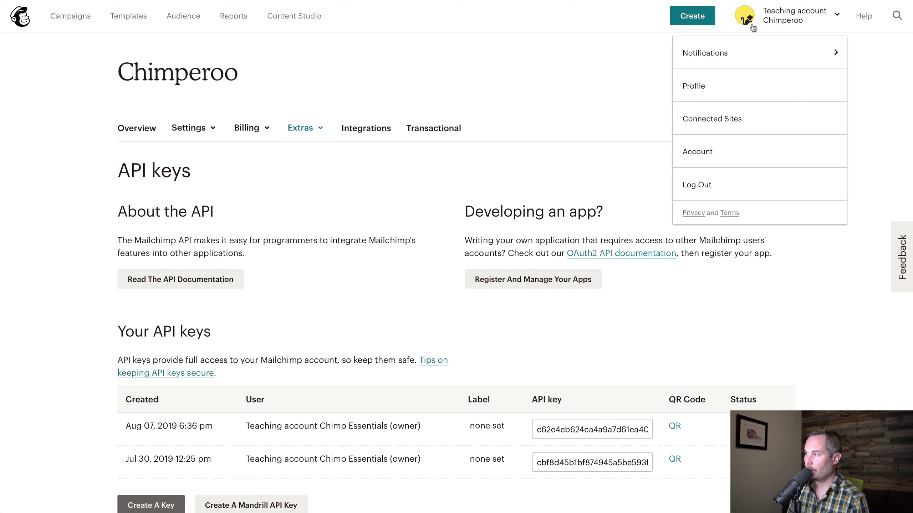
click(709, 124)
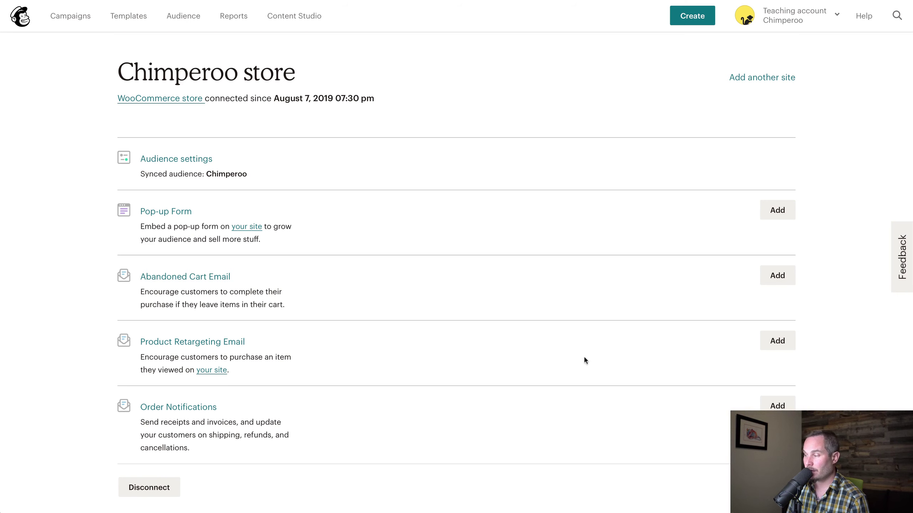
scroll(407, 337, down, 3)
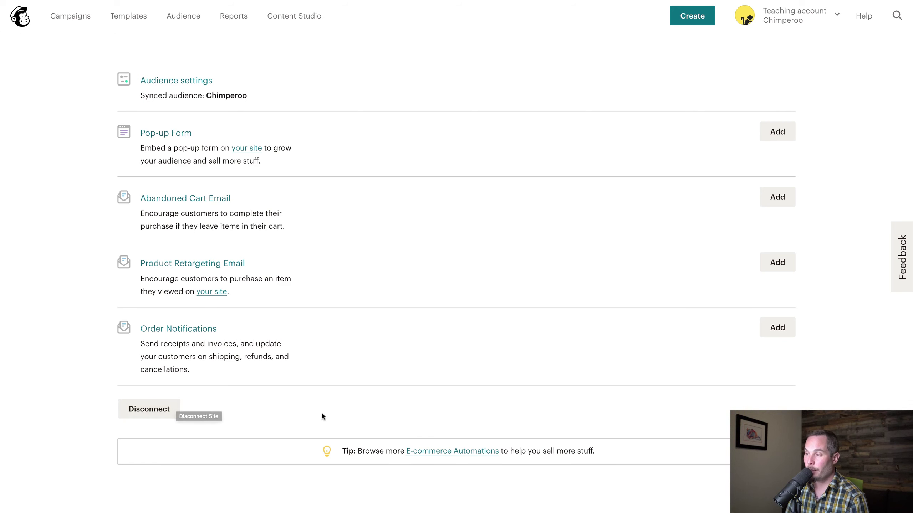
scroll(320, 411, up, 3)
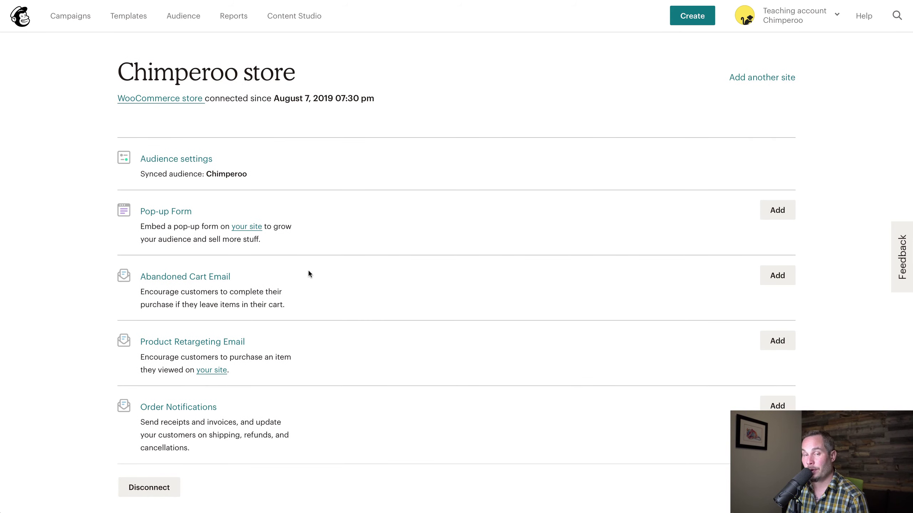